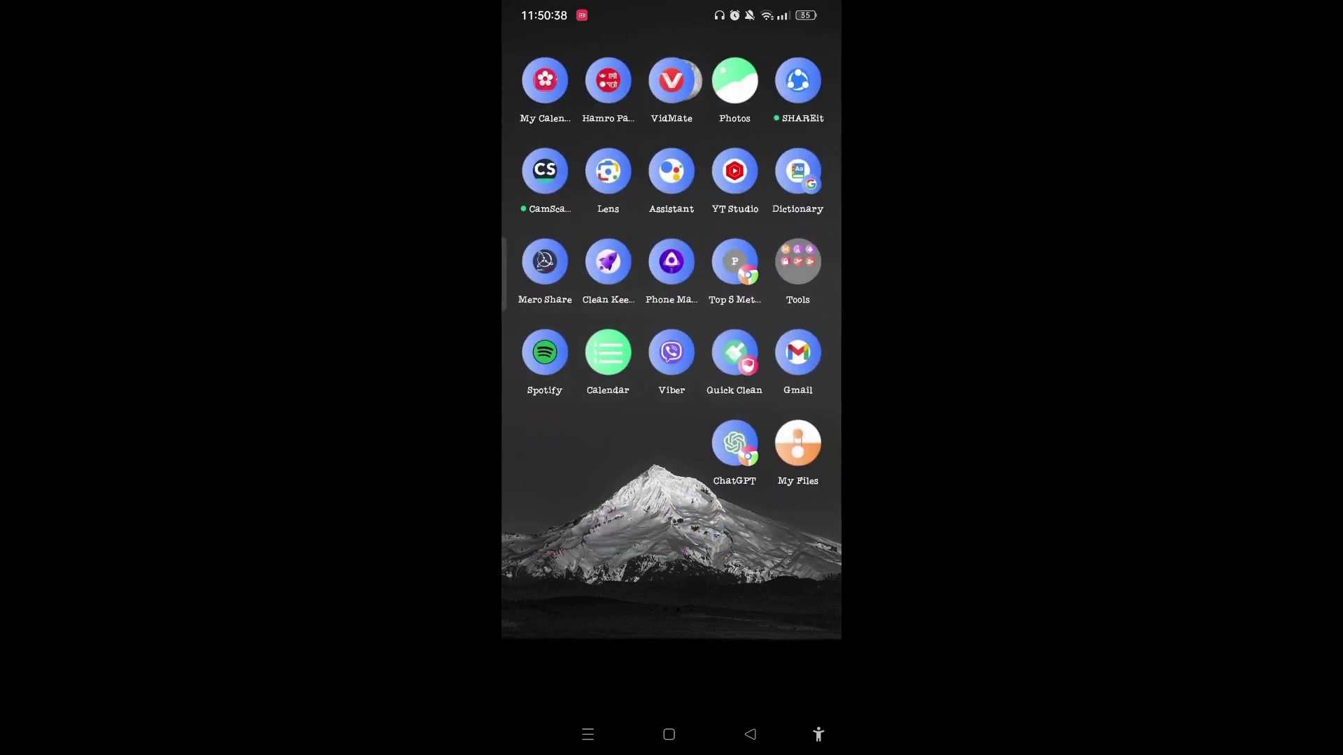
Step: Open Google Play and rerun the recent 'YouTube kids' search to show the installed app
{"action": "left_click", "coordinate": [608, 81]}
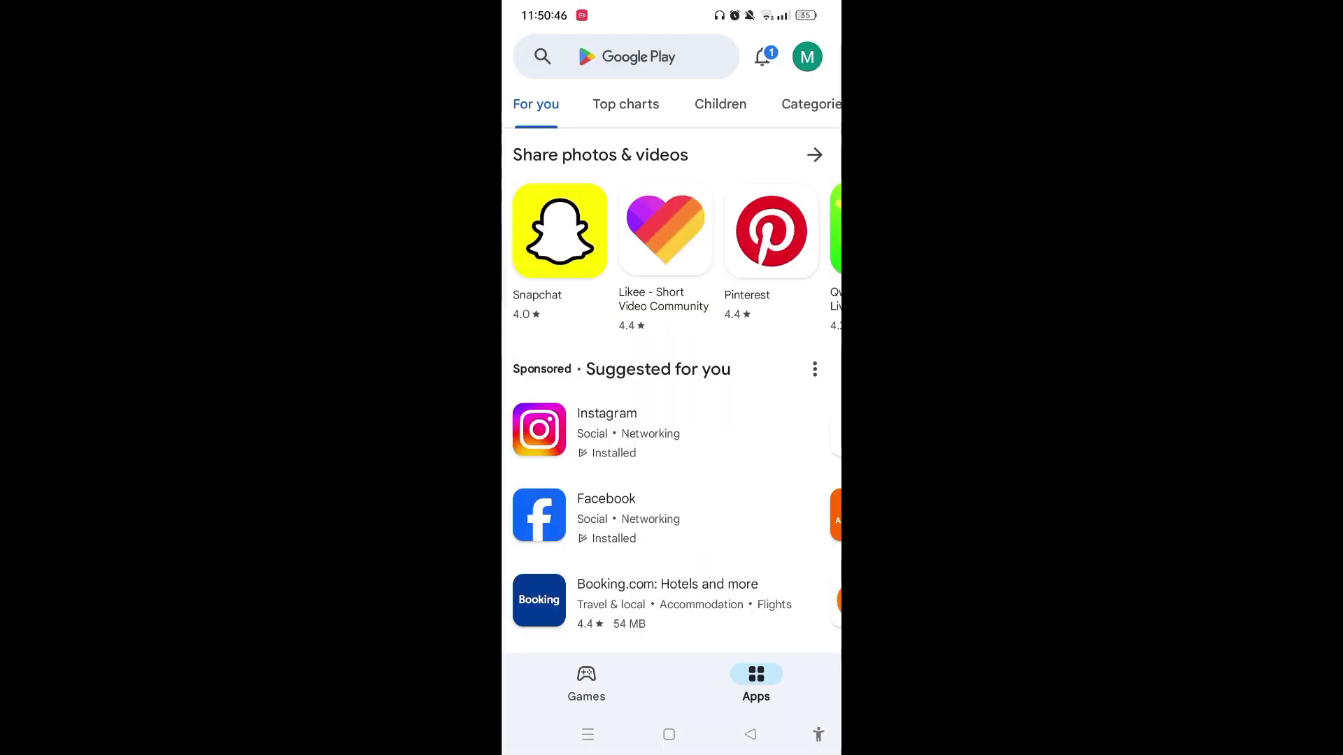
{"action": "left_click", "coordinate": [630, 57]}
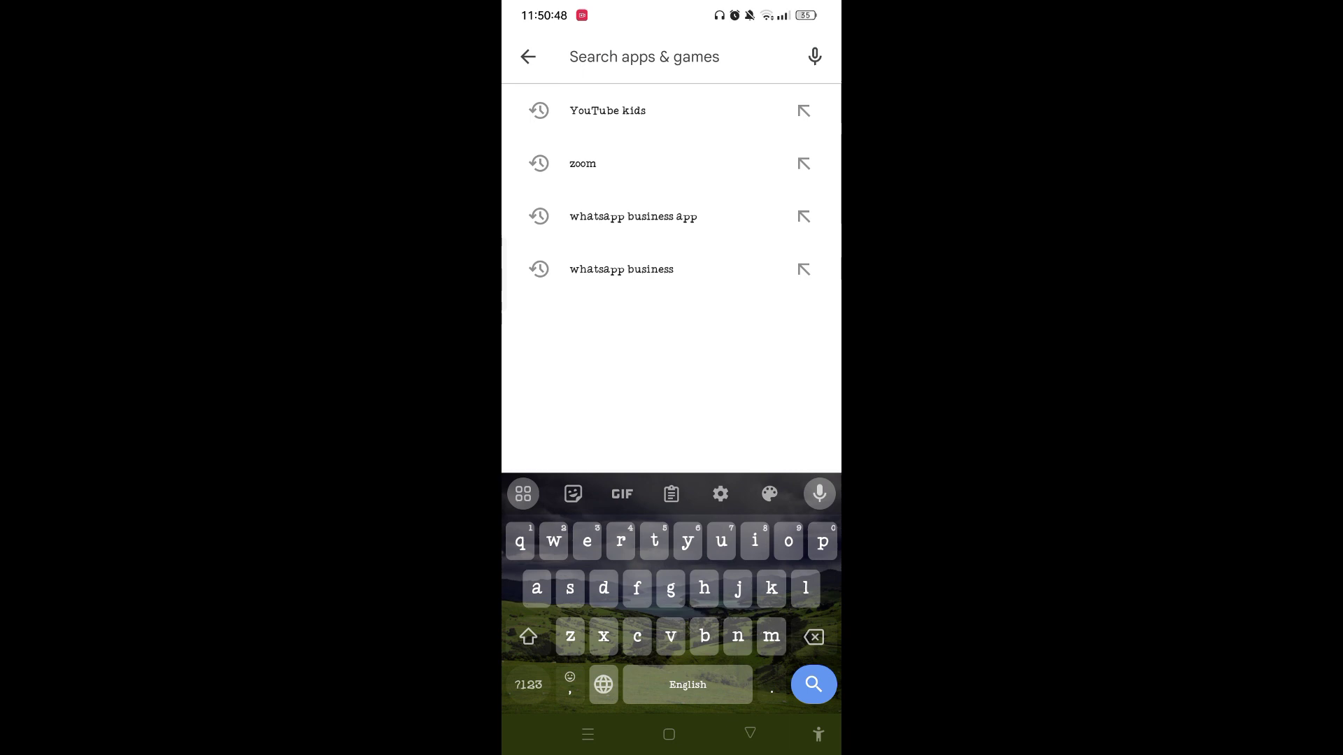
{"action": "left_click", "coordinate": [608, 111]}
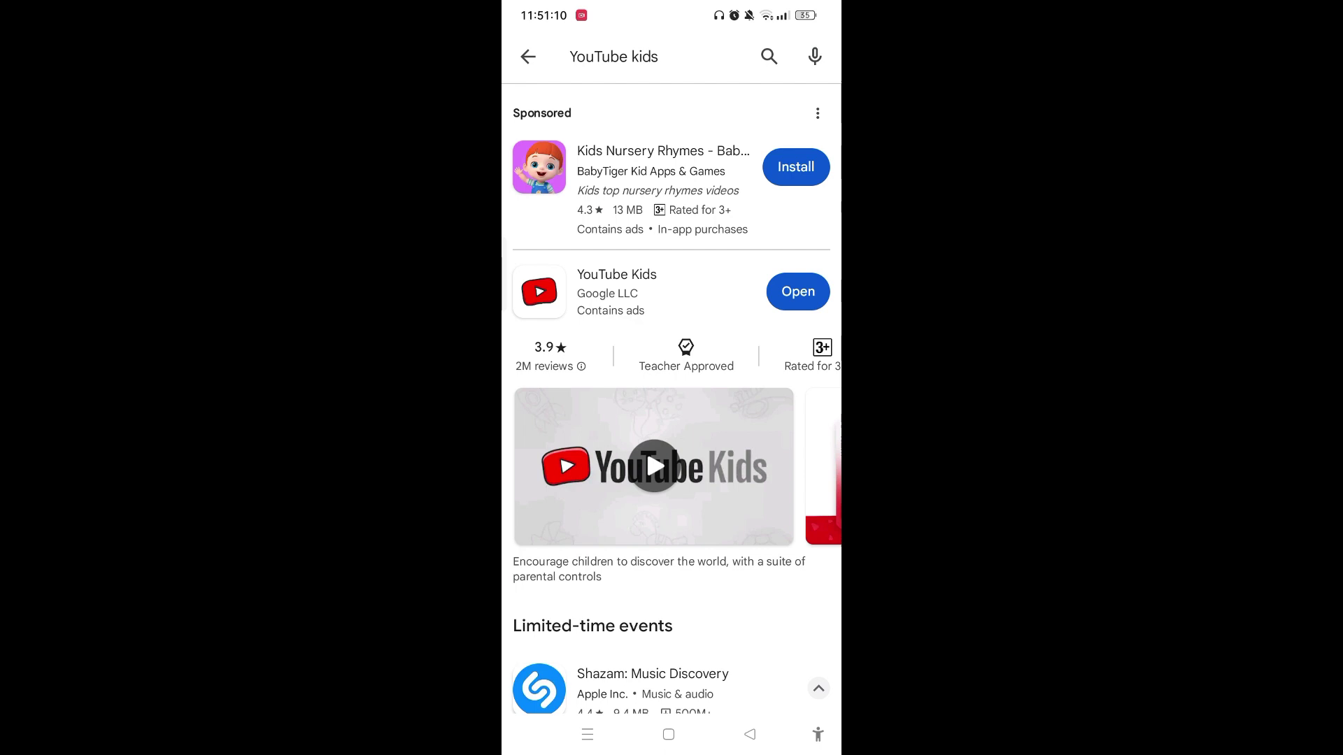
Step: Launch the installed YouTube Kids app from its Play Store listing
{"action": "left_click", "coordinate": [800, 291]}
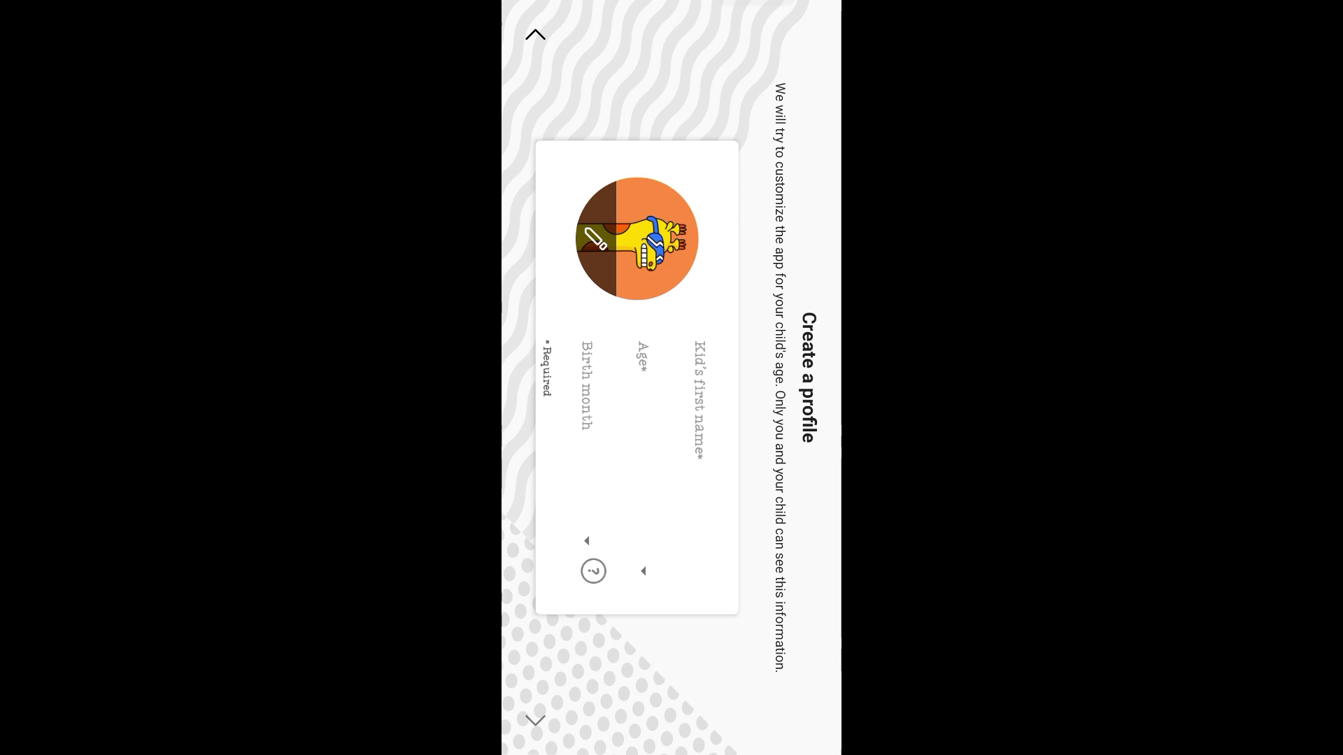
Step: Enter Sakcham as the kid's first name, set the age, and choose the rainbow star avatar
{"action": "left_click", "coordinate": [696, 398]}
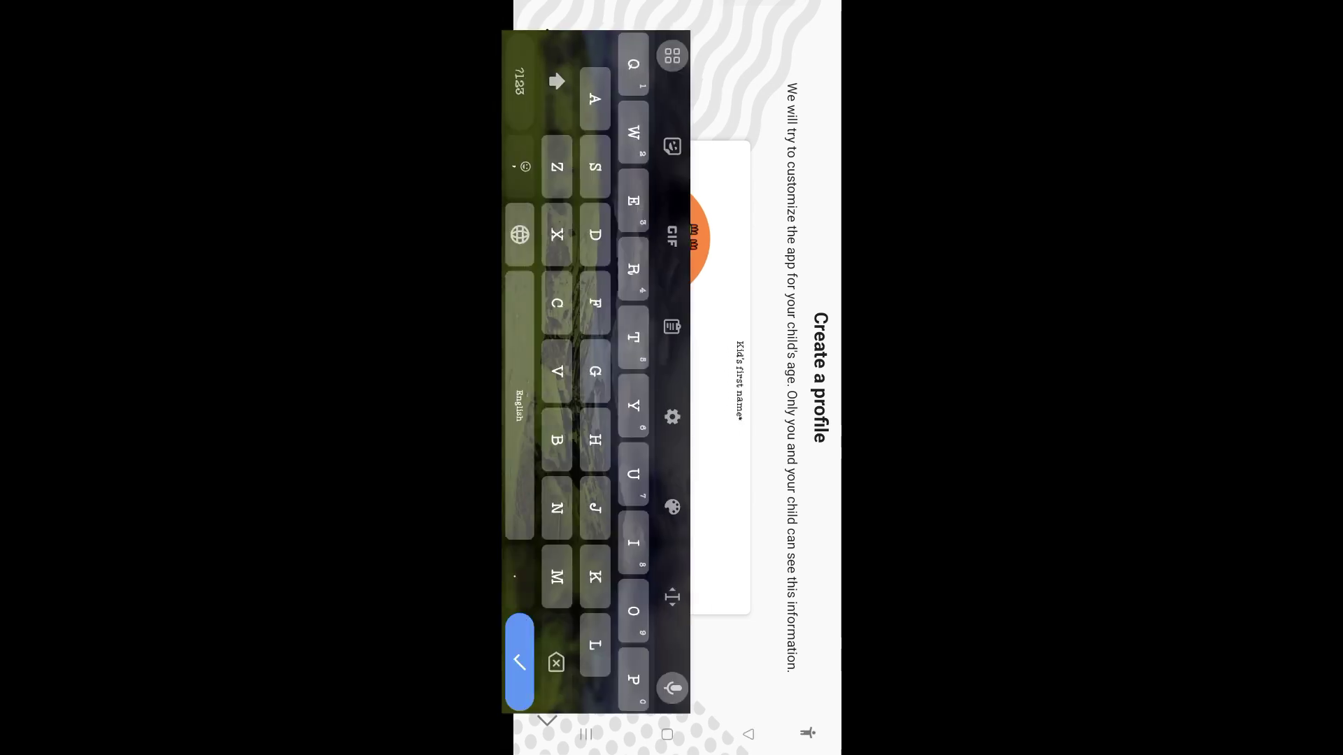
{"action": "type", "text": "Sakcham"}
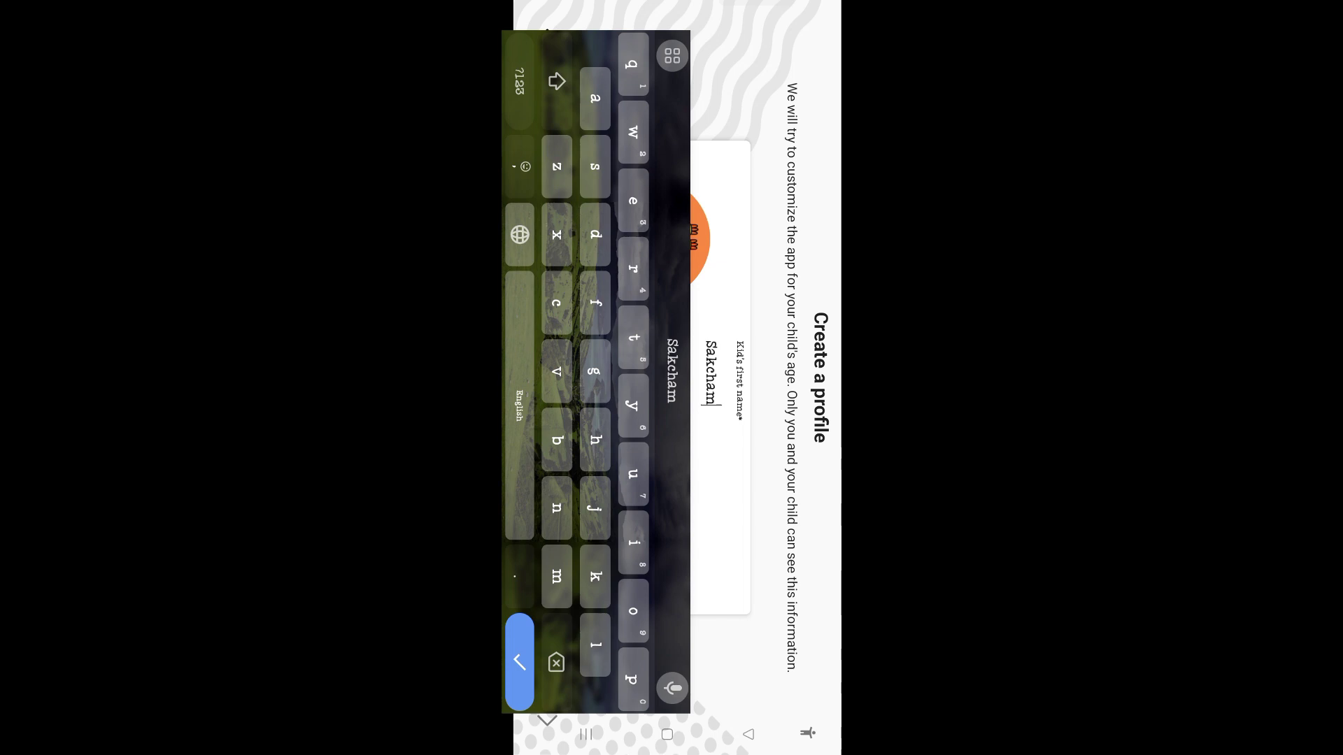
{"action": "key", "text": "Escape"}
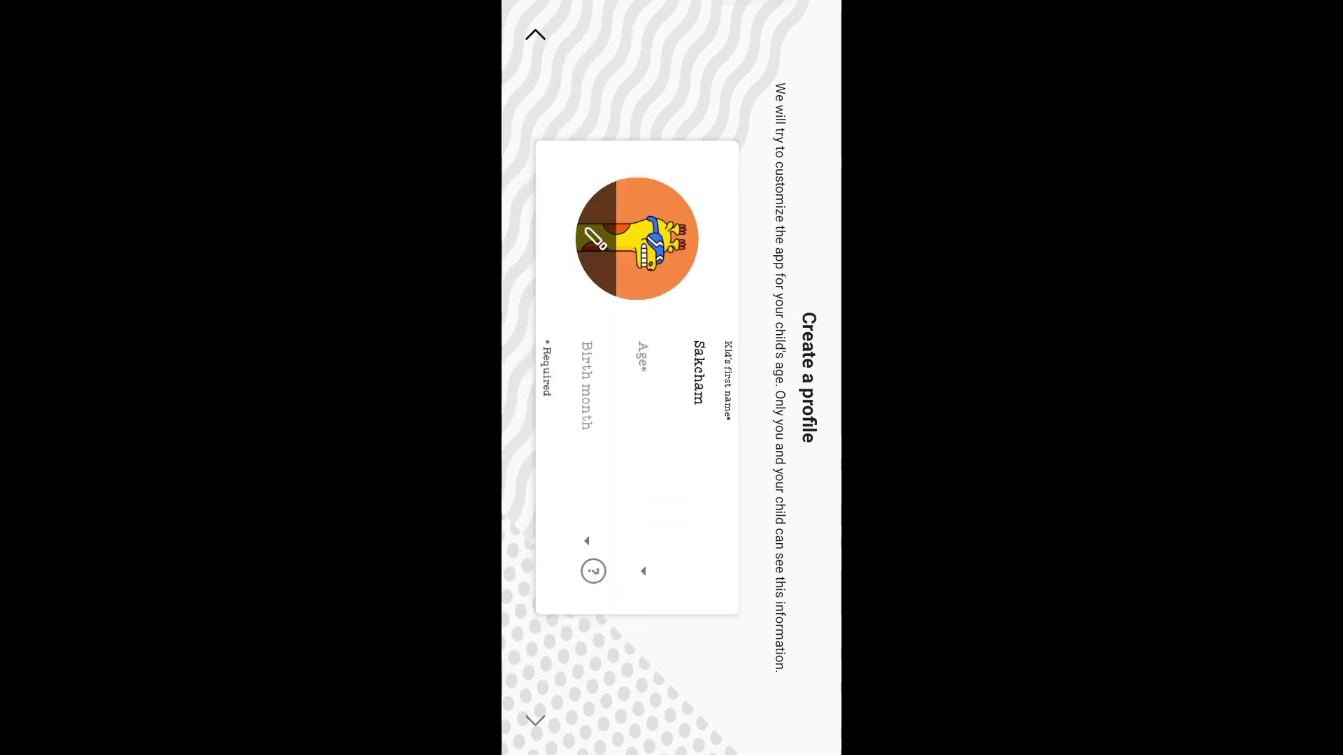
{"action": "left_click", "coordinate": [643, 363]}
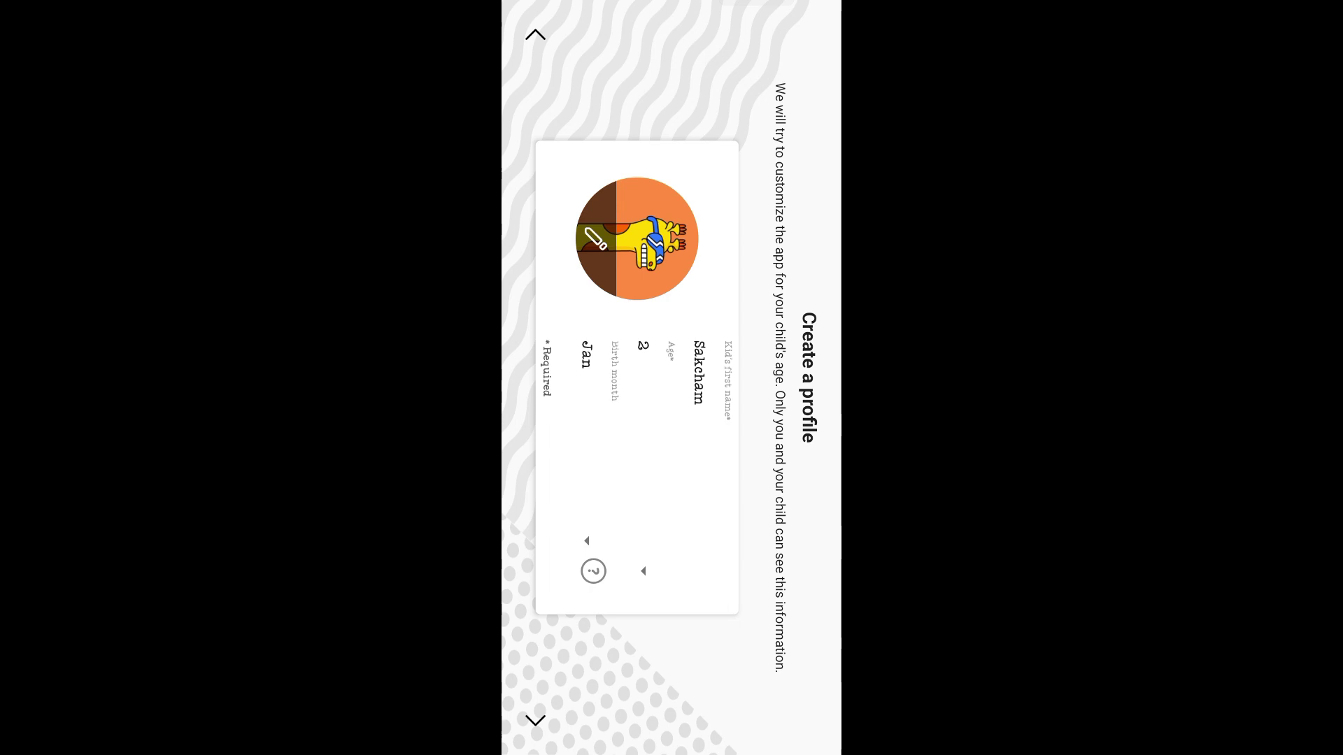
{"action": "left_click", "coordinate": [594, 239]}
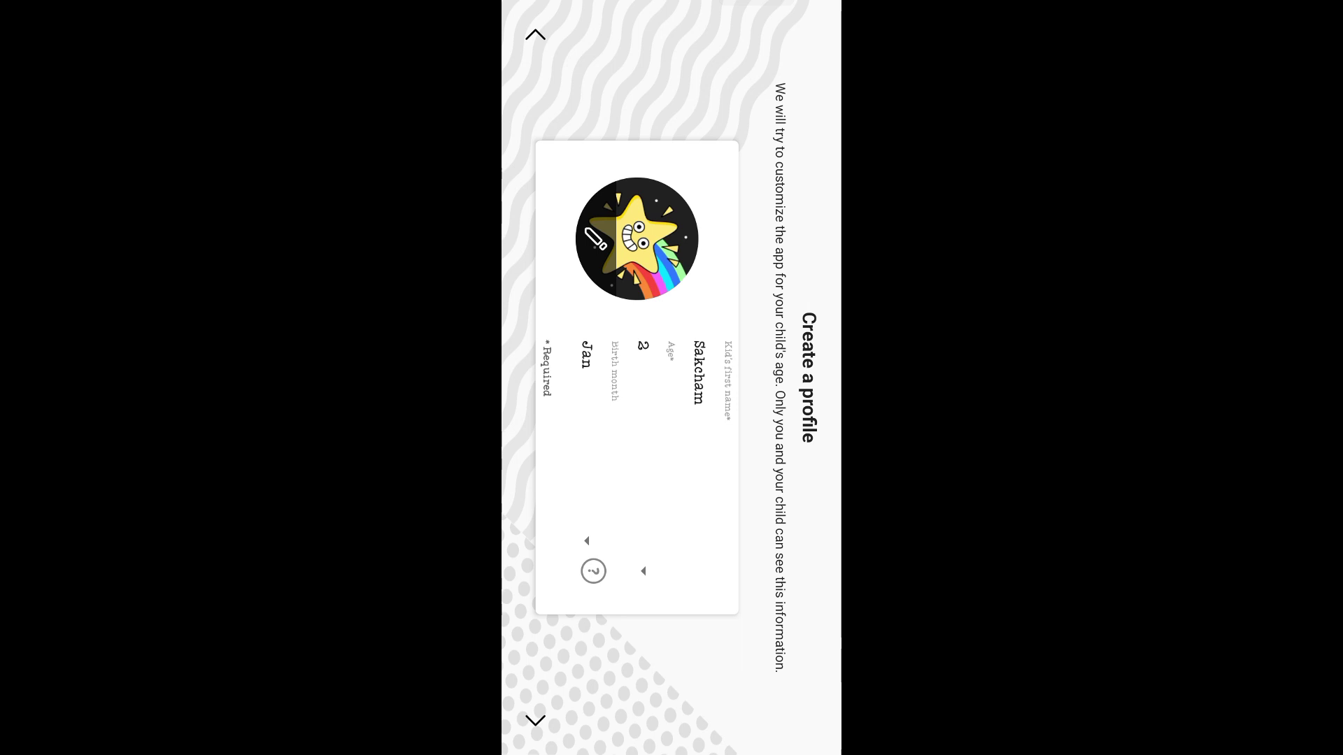
Step: Continue to Sakcham's content settings and view the Younger (ages 5–8) level details
{"action": "left_click", "coordinate": [536, 722]}
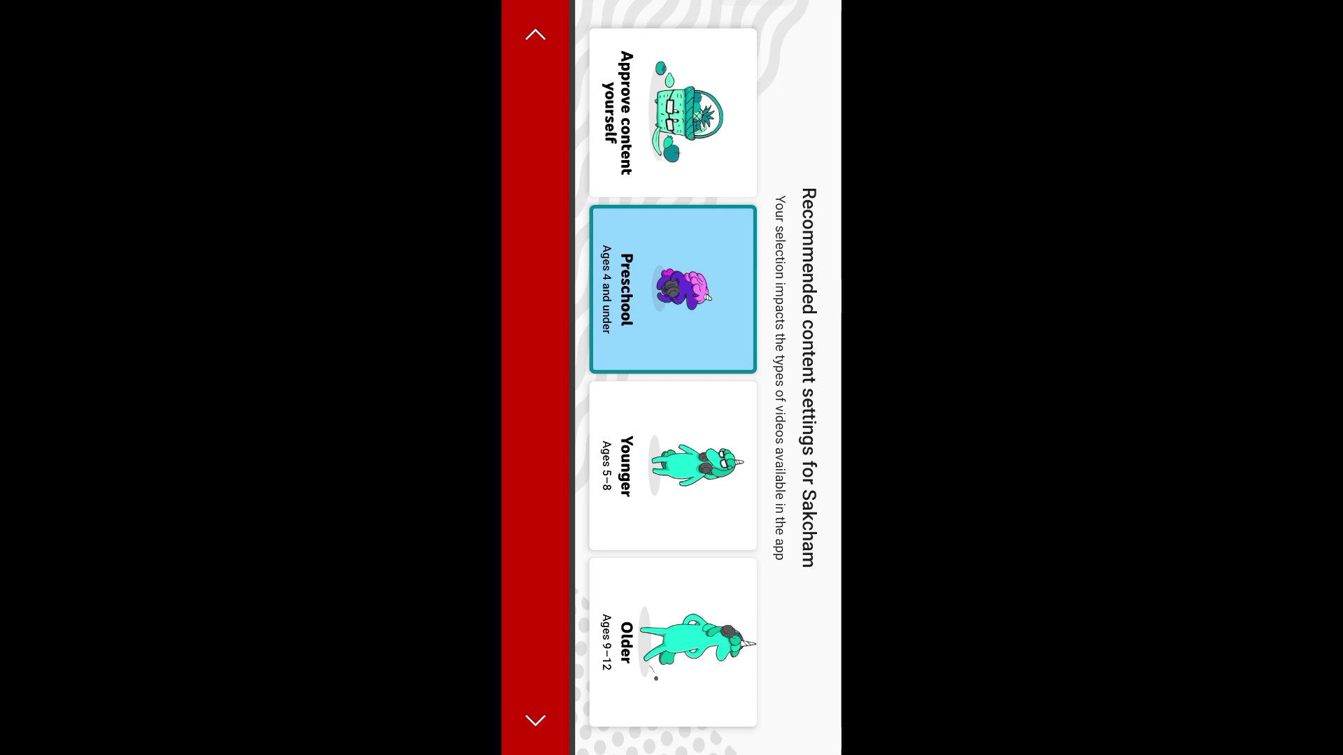
{"action": "left_click", "coordinate": [630, 477]}
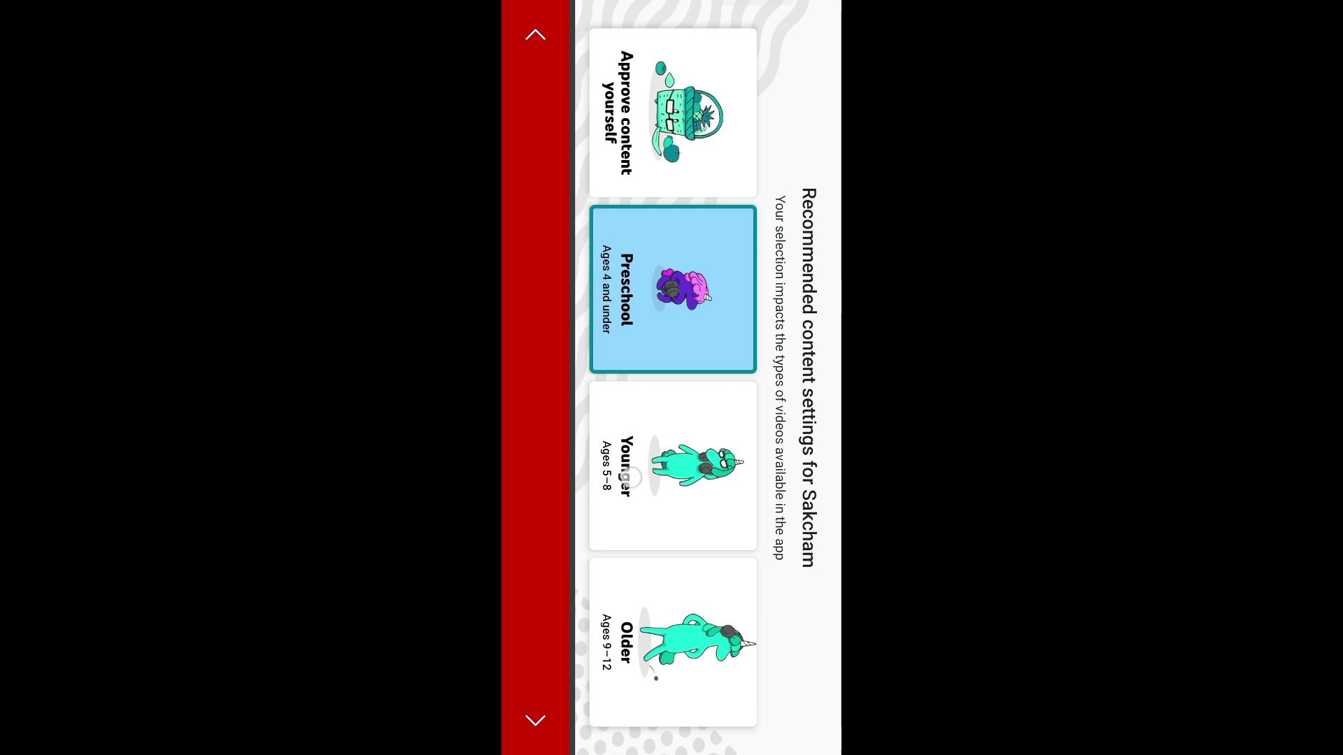